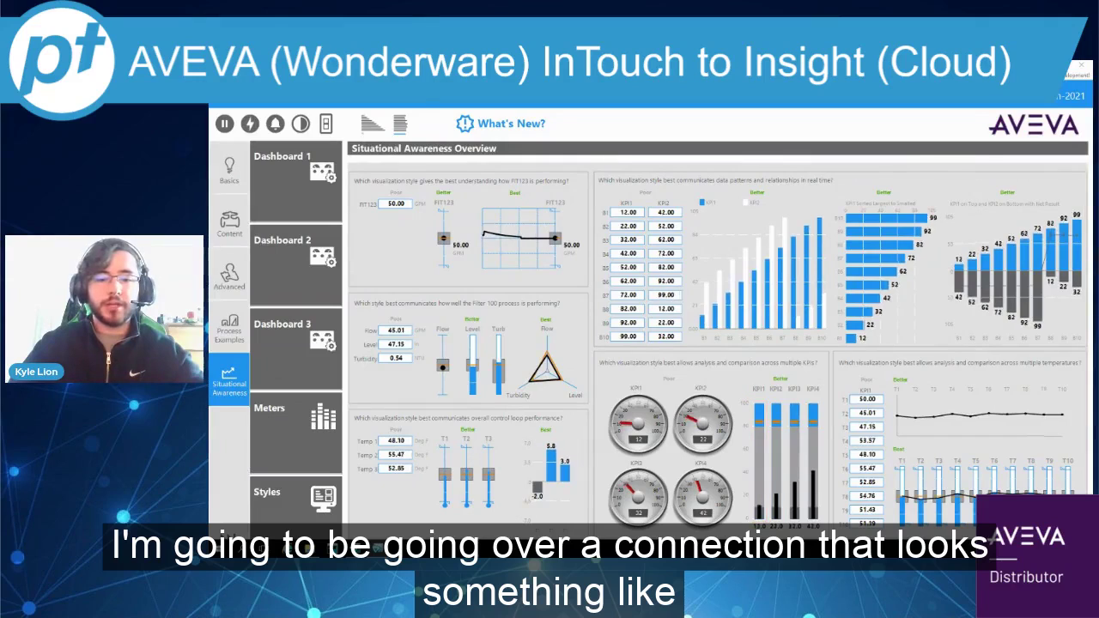
Launch AVEVA Insight Publisher from the Start menu's AVEVA program group
{"action": "key", "text": "alt+Tab"}
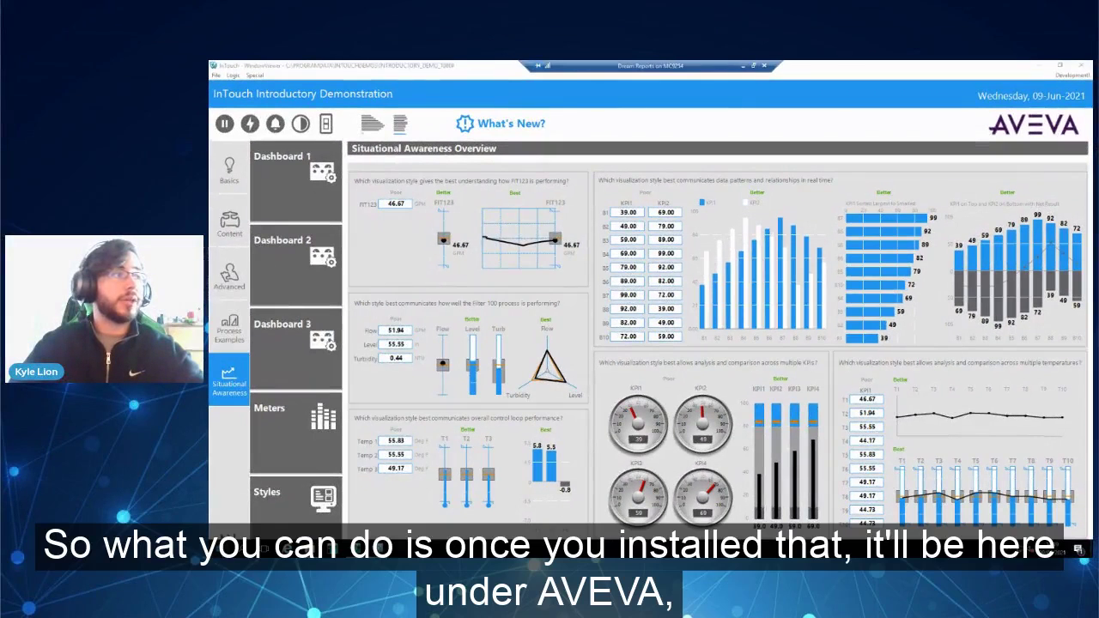
{"action": "key", "text": "super"}
{"action": "left_click", "coordinate": [311, 488]}
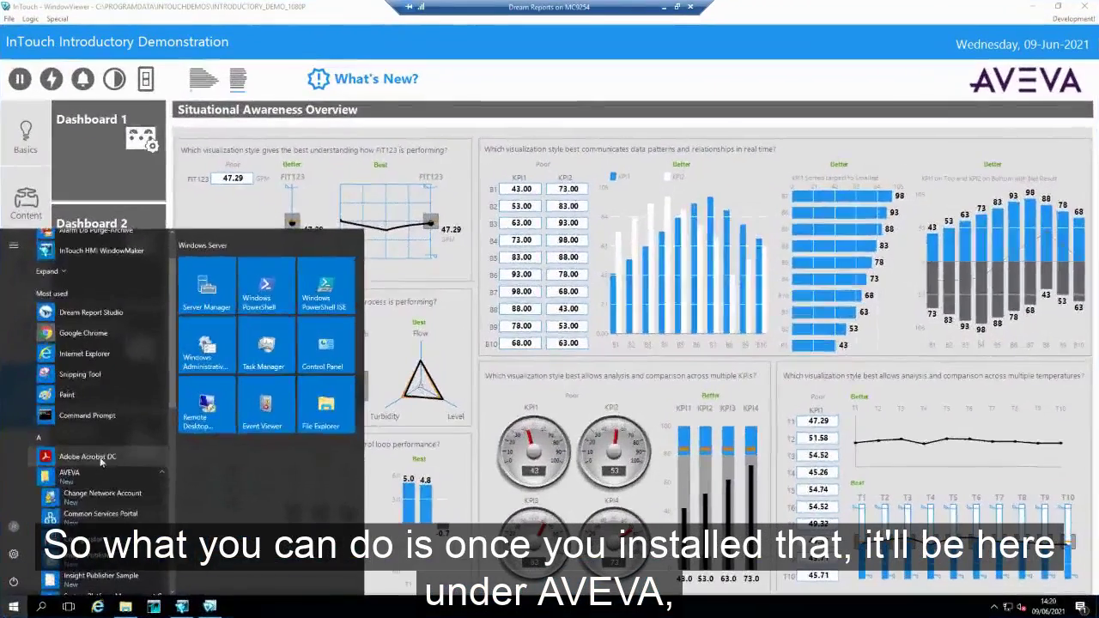
{"action": "scroll", "coordinate": [313, 468], "scroll_direction": "down", "scroll_amount": 3}
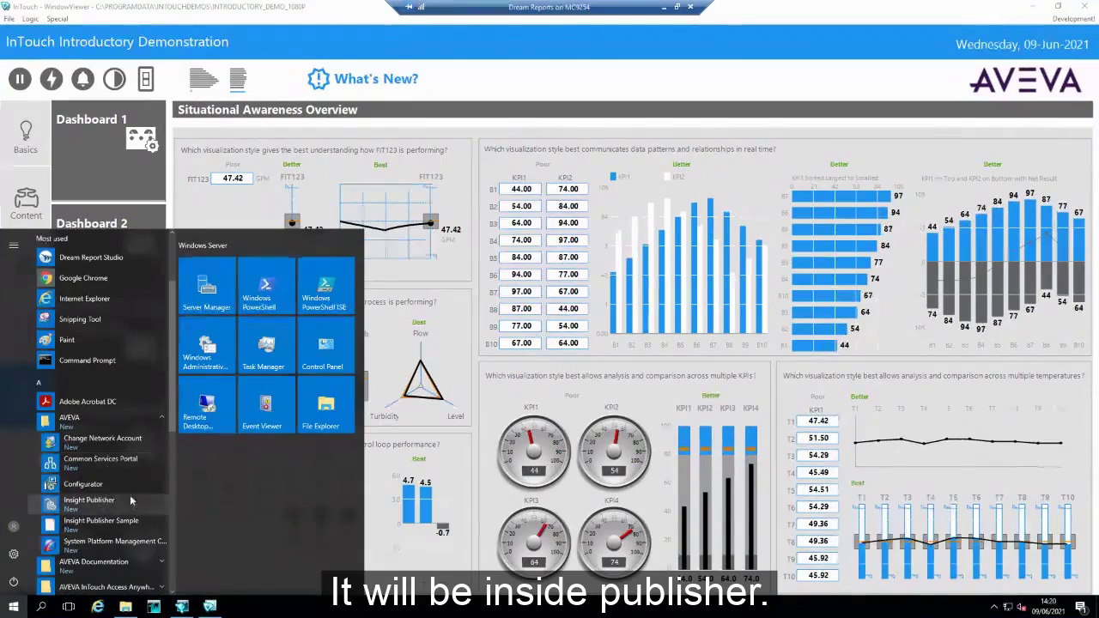
{"action": "left_click", "coordinate": [132, 501]}
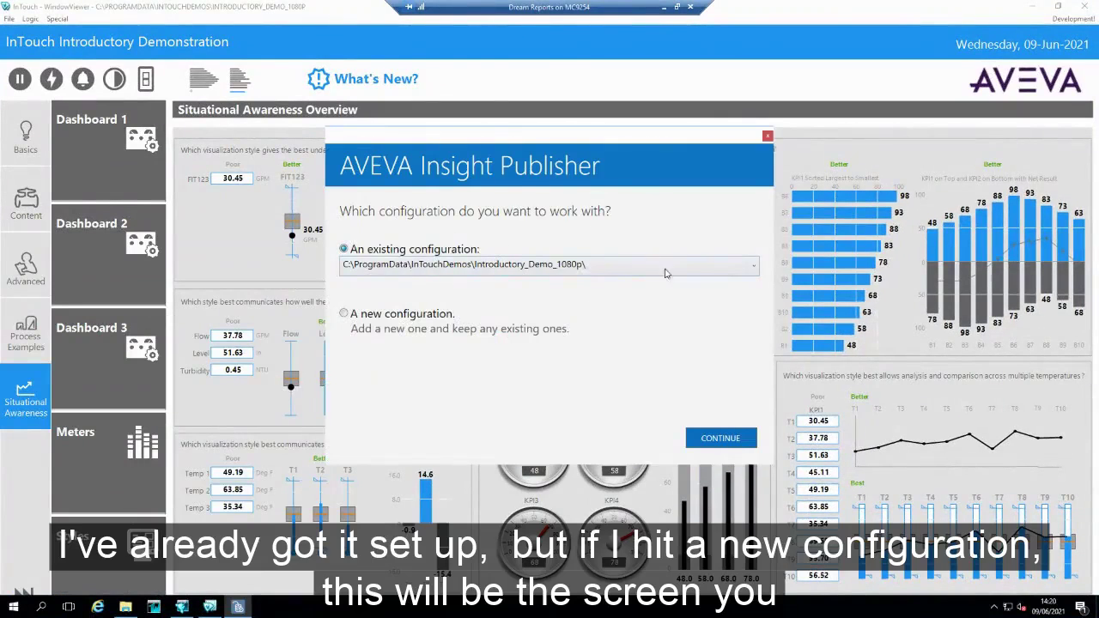
Preview the new-configuration options, then close the publisher and shut down WindowViewer
{"action": "left_click", "coordinate": [432, 315]}
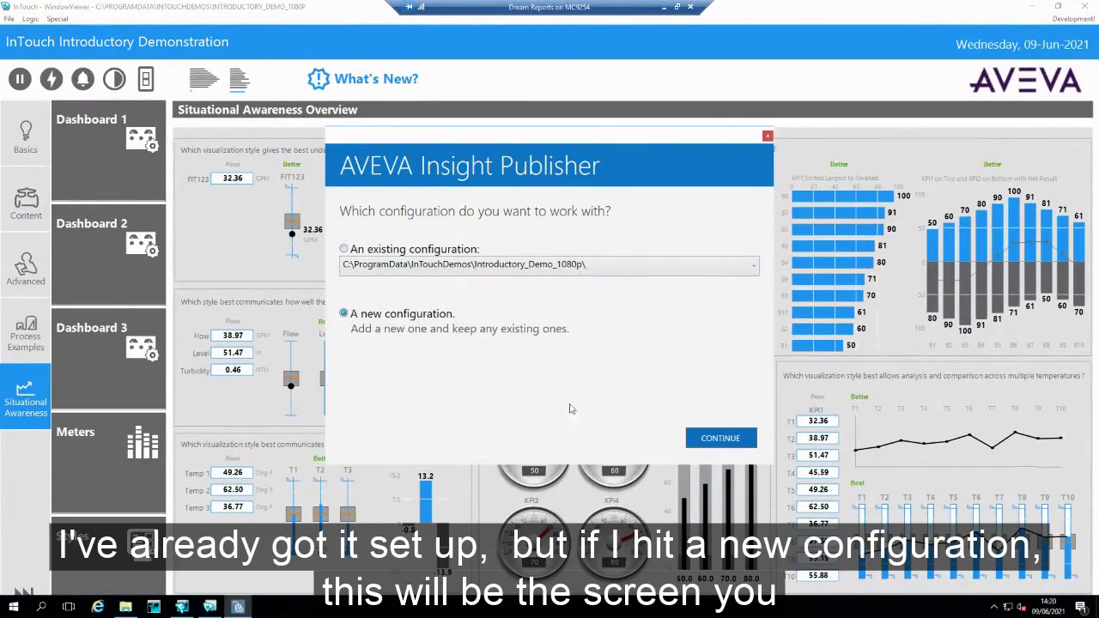
{"action": "left_click", "coordinate": [720, 438]}
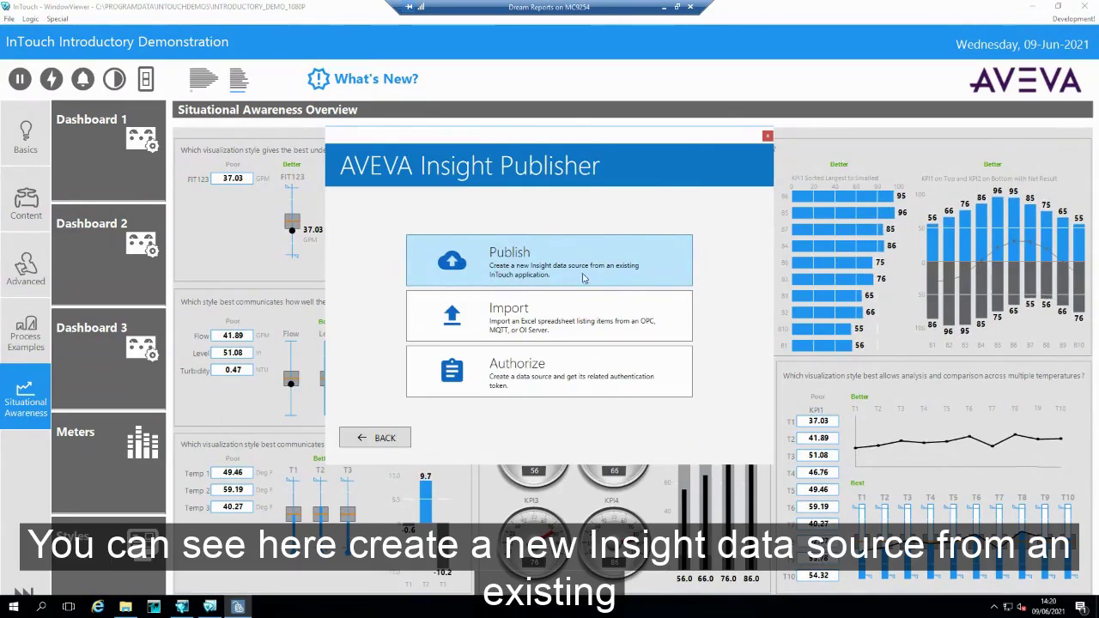
{"action": "left_click", "coordinate": [768, 136]}
{"action": "left_click", "coordinate": [1082, 7]}
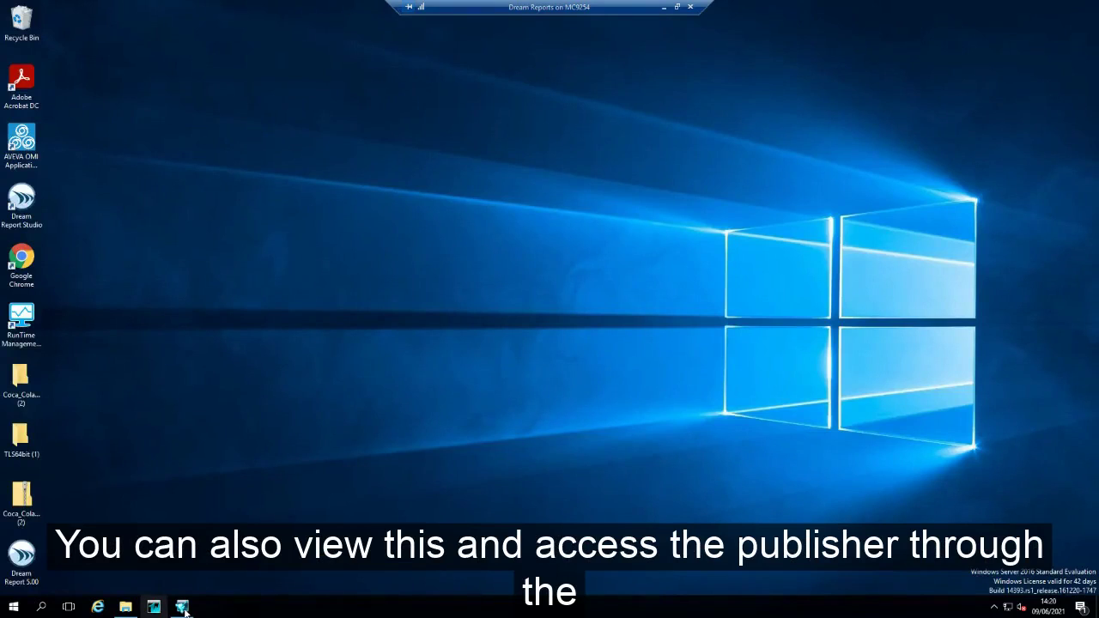
Close WindowMaker, open Application Manager and launch 'Publish Tag data as AVEVA Insight data source'
{"action": "mouse_move", "coordinate": [183, 606]}
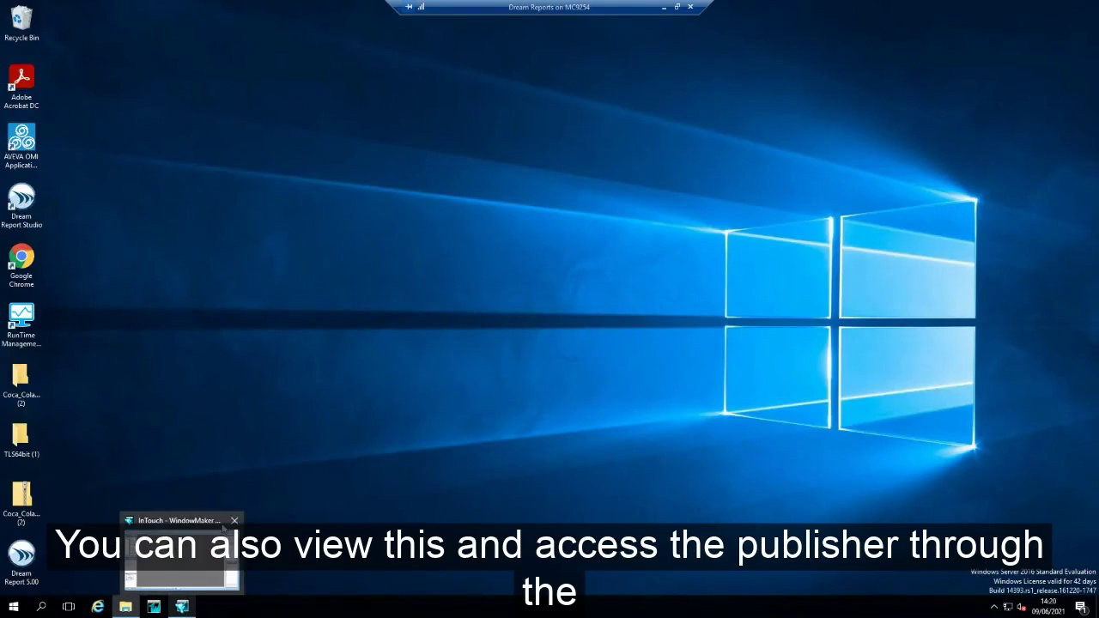
{"action": "left_click", "coordinate": [234, 521]}
{"action": "left_click", "coordinate": [154, 608]}
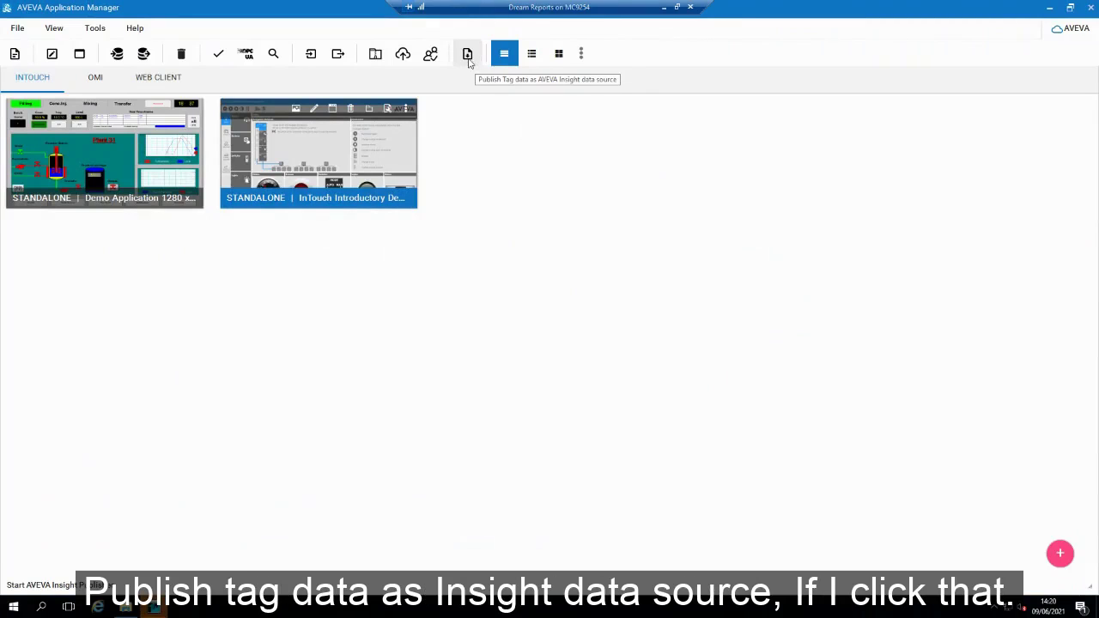
{"action": "left_click", "coordinate": [469, 58]}
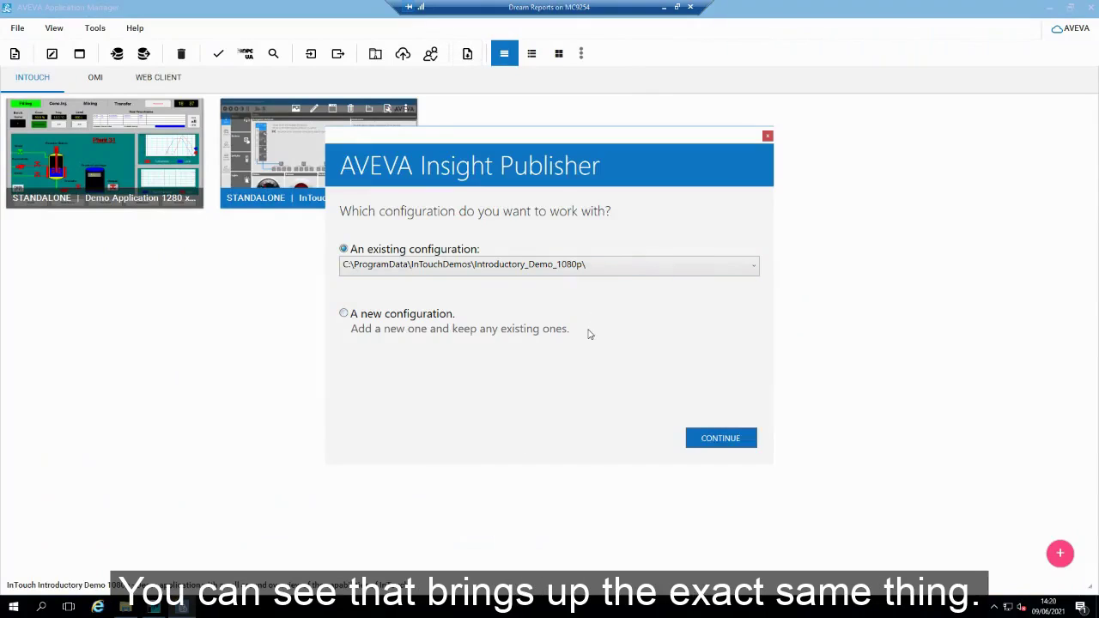
Start a new configuration publishing InTouch tag data to Insight's Europe region
{"action": "left_click", "coordinate": [403, 317]}
{"action": "left_click", "coordinate": [721, 438]}
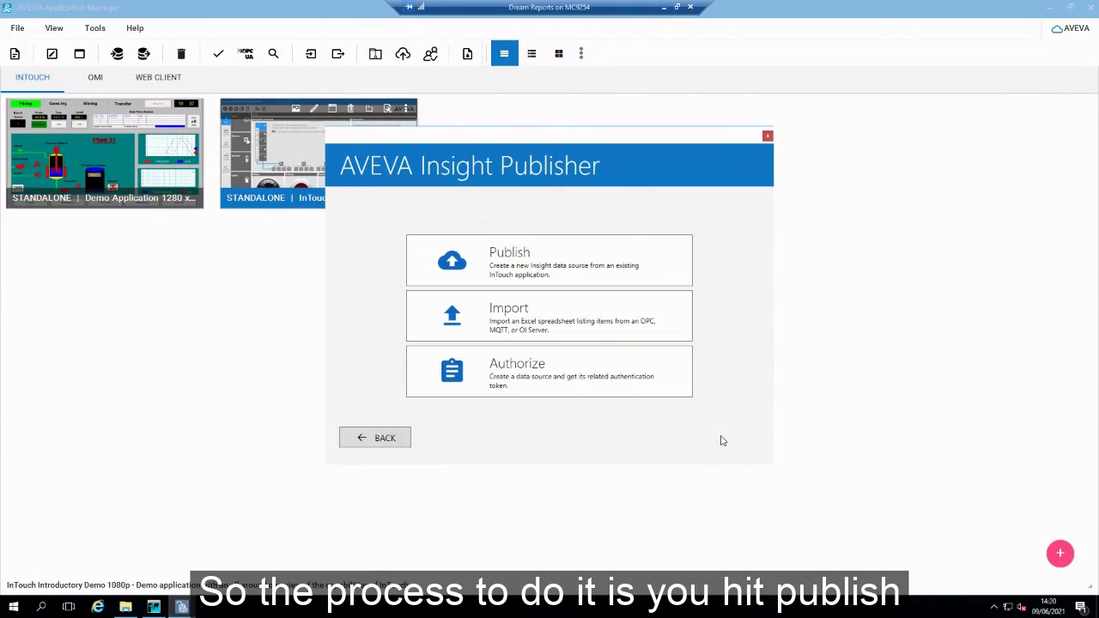
{"action": "left_click", "coordinate": [589, 266]}
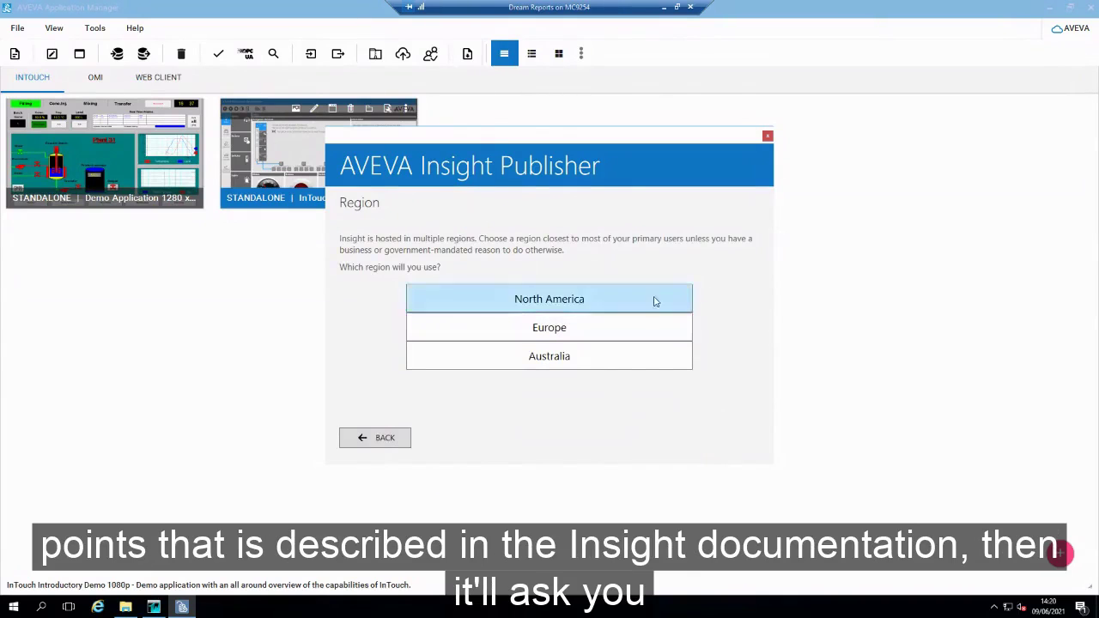
{"action": "left_click", "coordinate": [567, 333]}
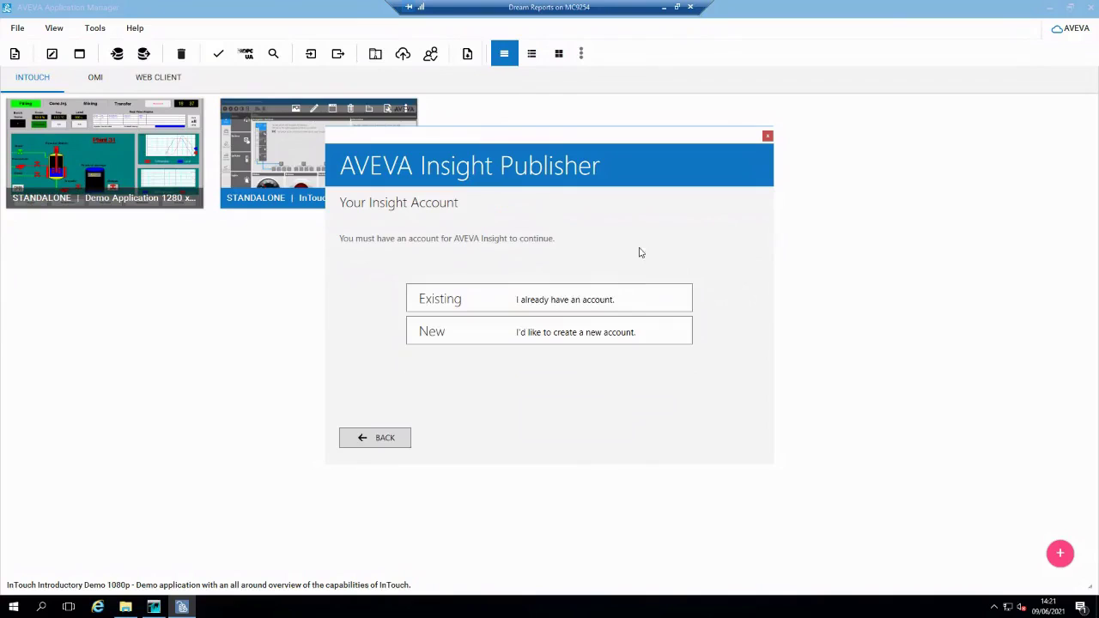
Sign in with an existing Insight account and accept the Introductory_Demo_1080p application path
{"action": "left_click", "coordinate": [591, 306]}
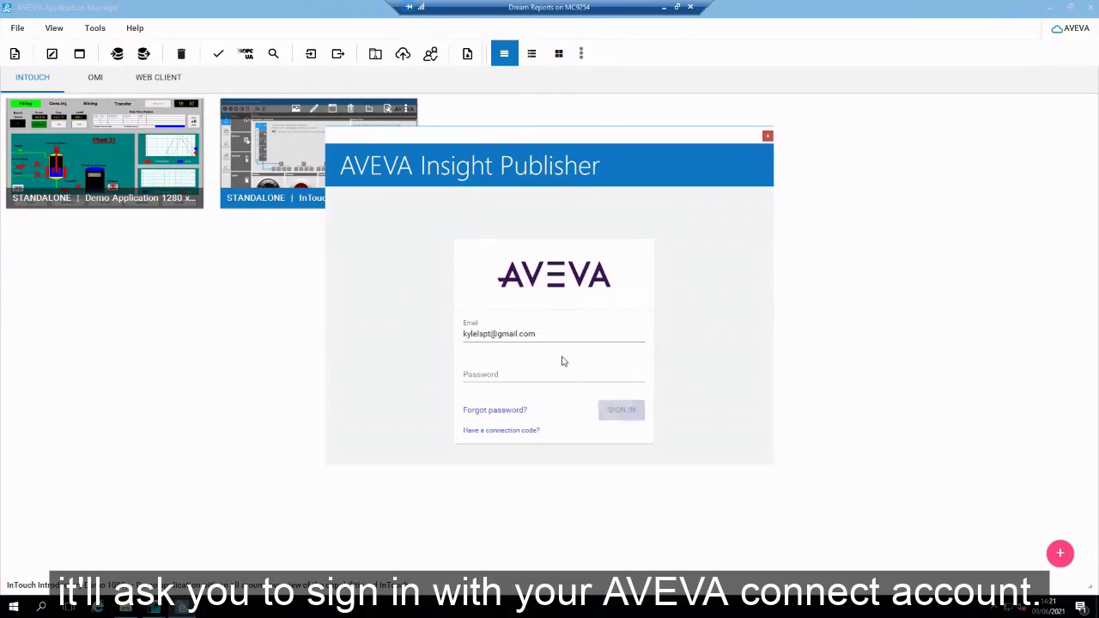
{"action": "left_click", "coordinate": [545, 375]}
{"action": "type", "text": "•••"}
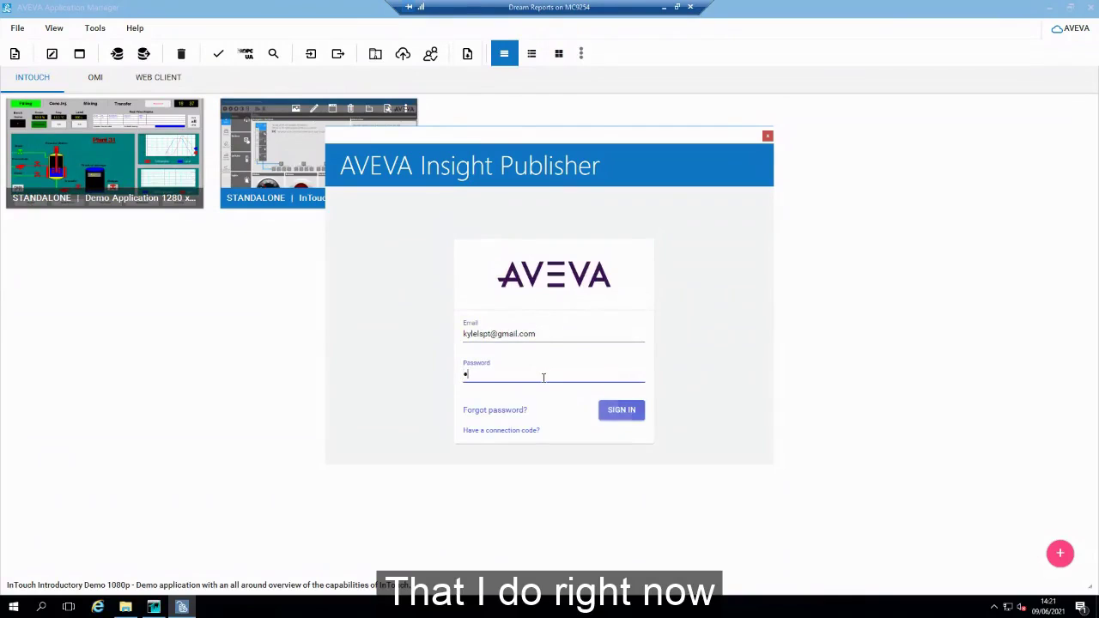
{"action": "type", "text": "•••••"}
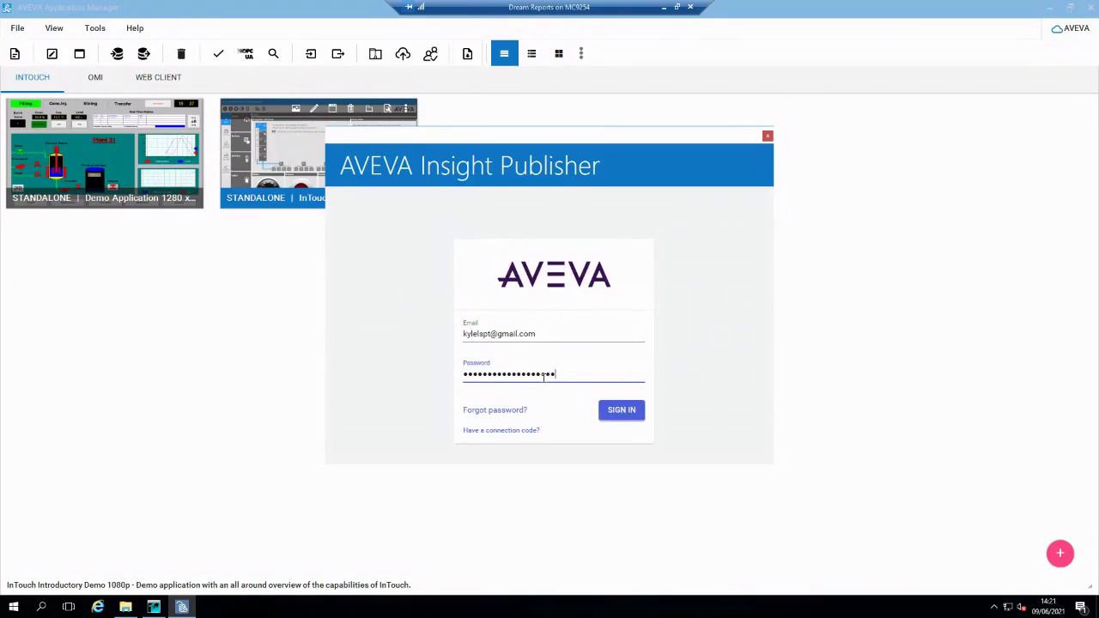
{"action": "left_click", "coordinate": [633, 410]}
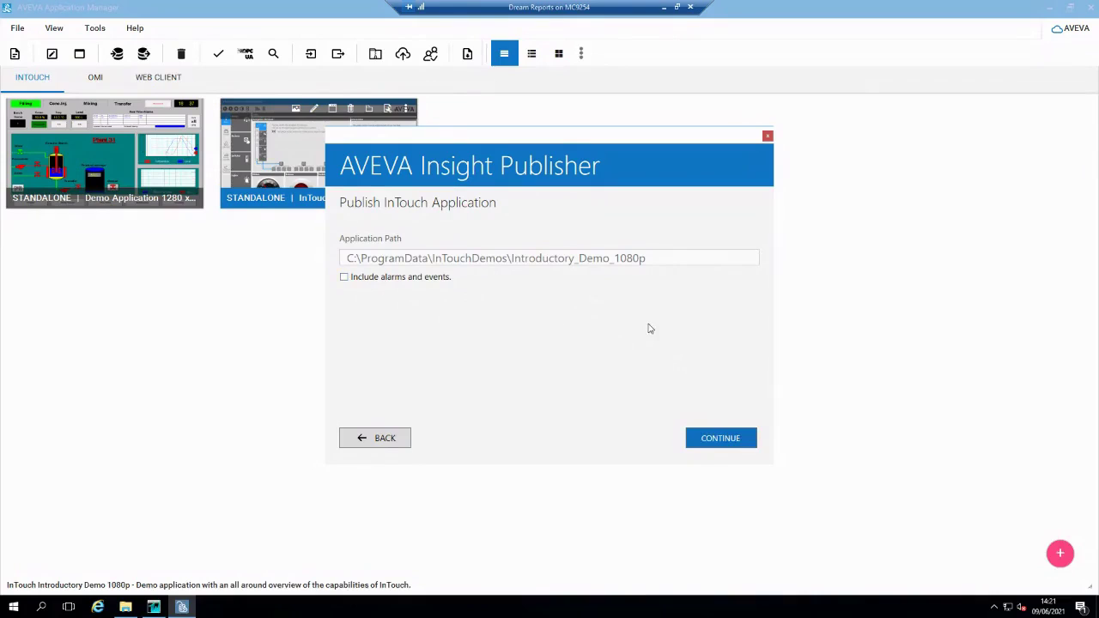
{"action": "left_click", "coordinate": [707, 442]}
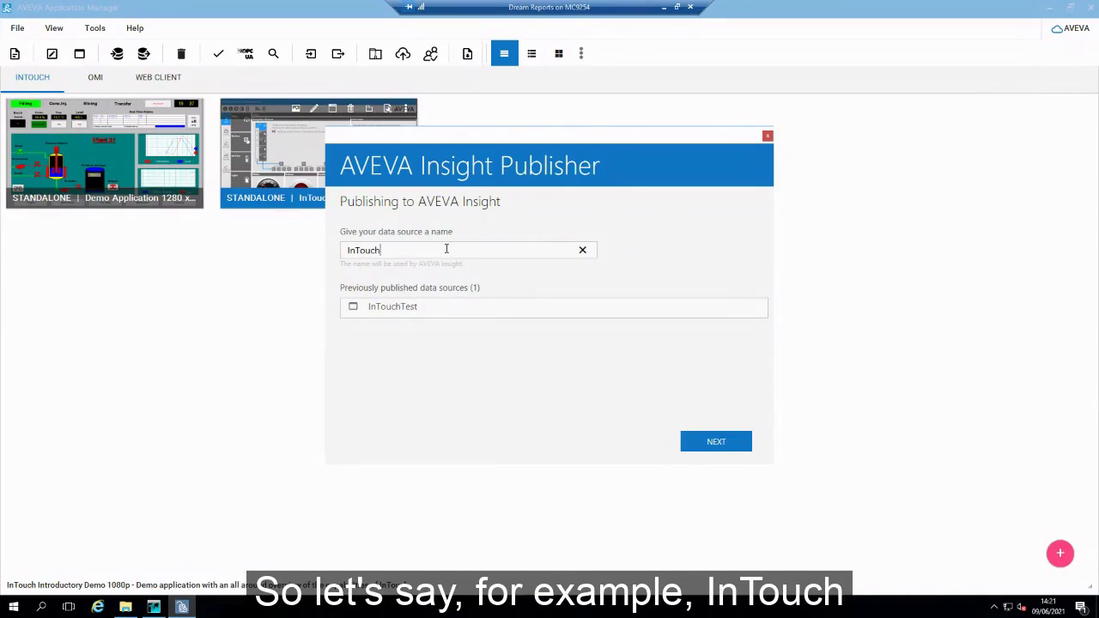
Confirm 'InTouch' as the data source name and accept the chosen data location
{"action": "left_click", "coordinate": [706, 441]}
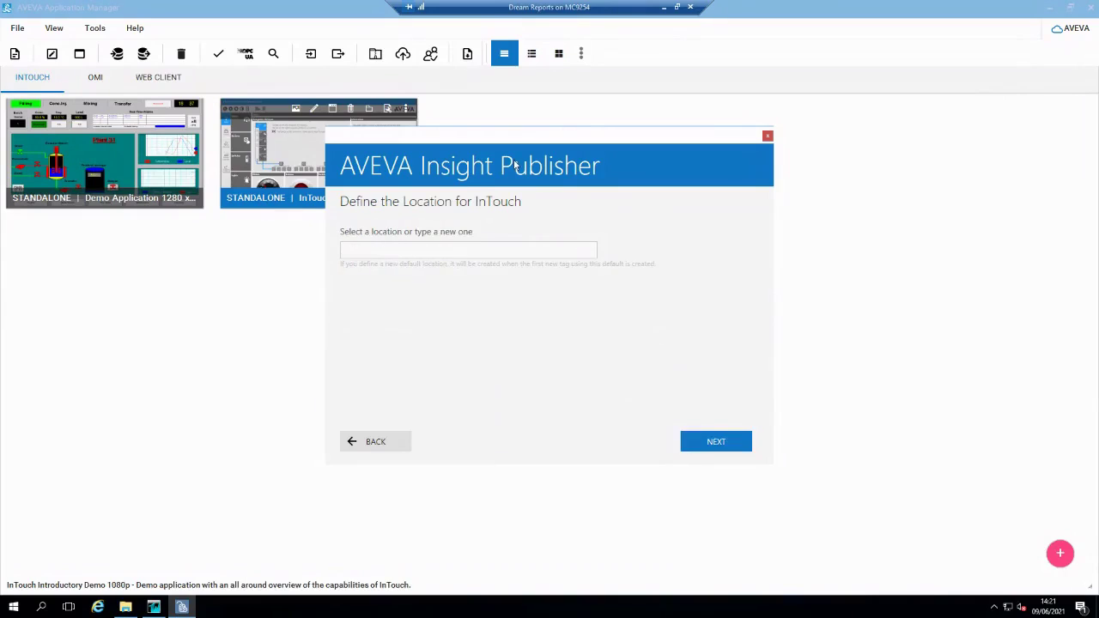
{"action": "left_click", "coordinate": [445, 250]}
{"action": "left_click", "coordinate": [719, 449]}
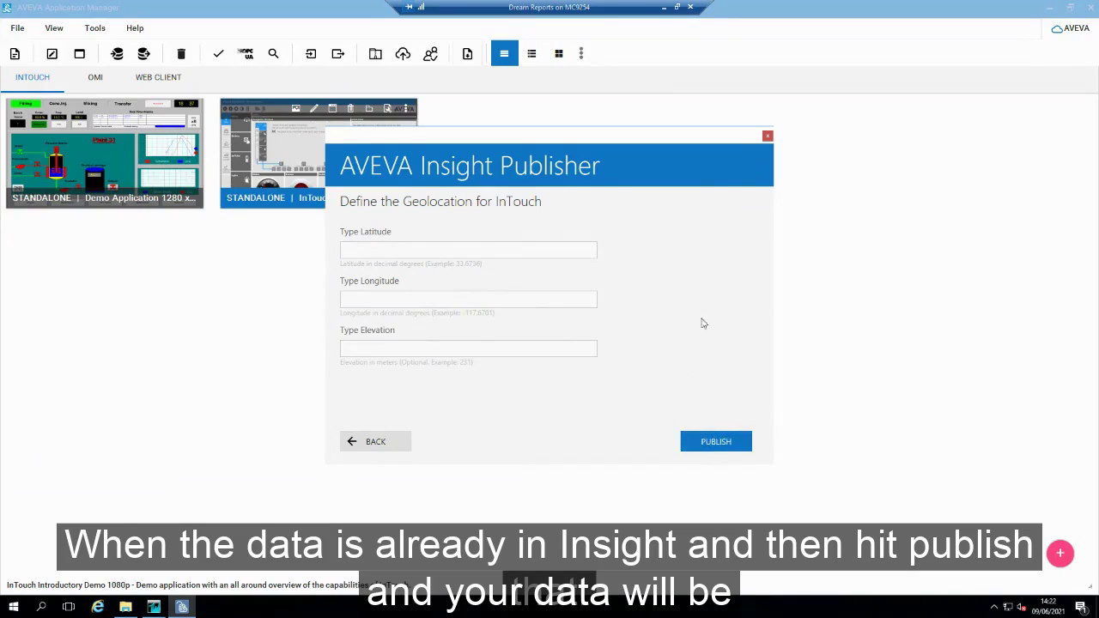
Back out of the geolocation step, close the publisher and dismiss Application Manager
{"action": "left_click", "coordinate": [392, 445]}
{"action": "left_click", "coordinate": [768, 136]}
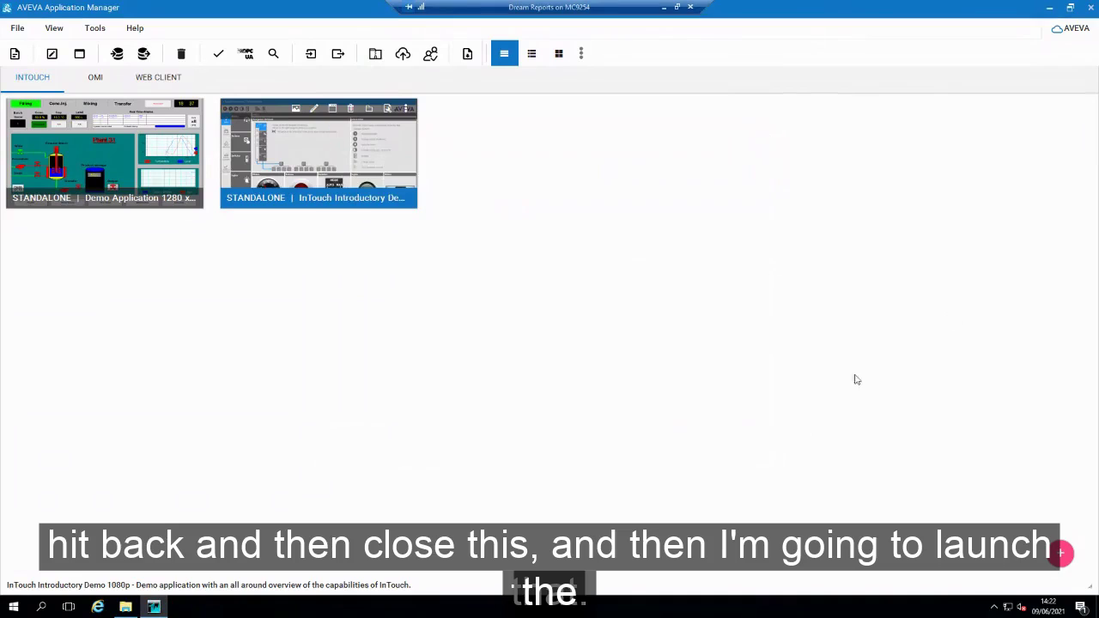
{"action": "key", "text": "alt+F4"}
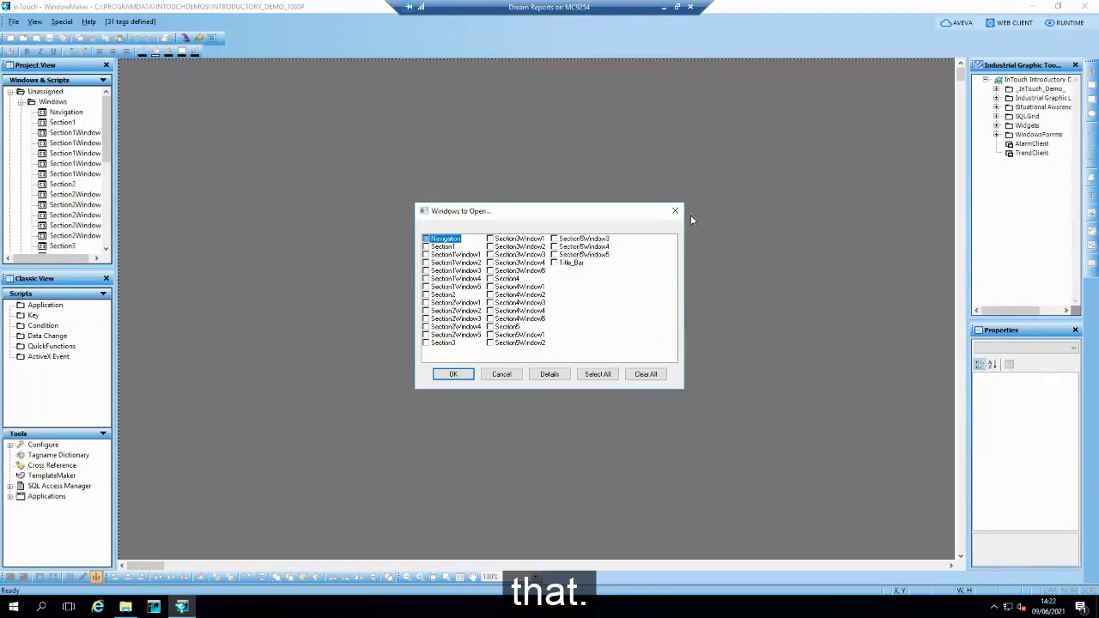
Open the Section1 and Title_Bar windows
{"action": "left_click", "coordinate": [429, 247]}
{"action": "left_click", "coordinate": [572, 263]}
{"action": "left_click", "coordinate": [468, 373]}
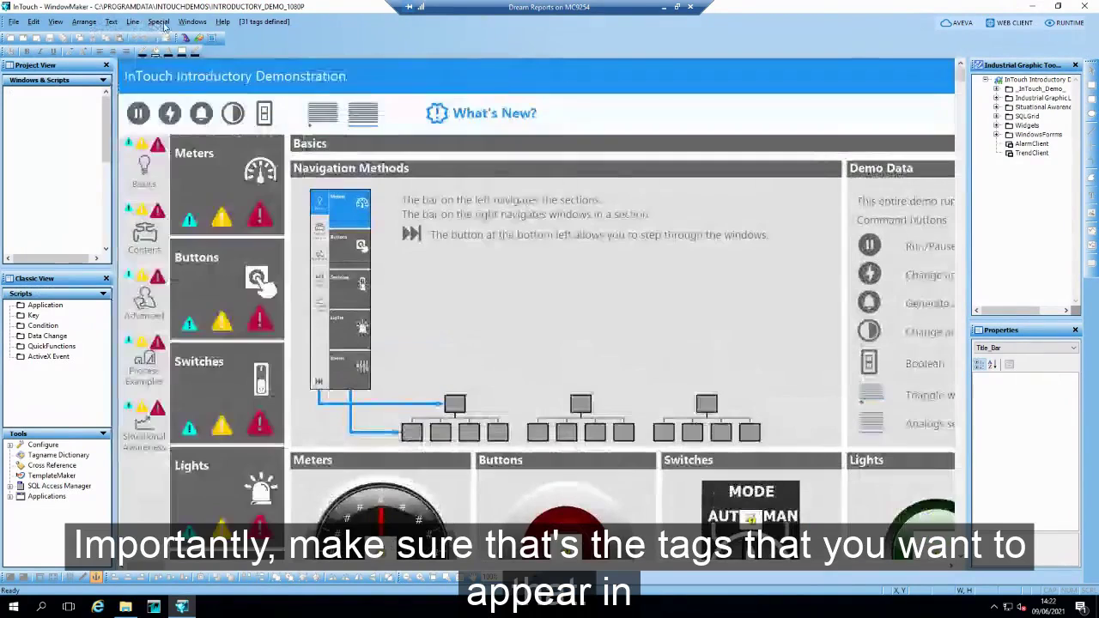
Confirm Analog005 has Log Data enabled in the Tagname Dictionary, then run WindowViewer
{"action": "left_click", "coordinate": [160, 23]}
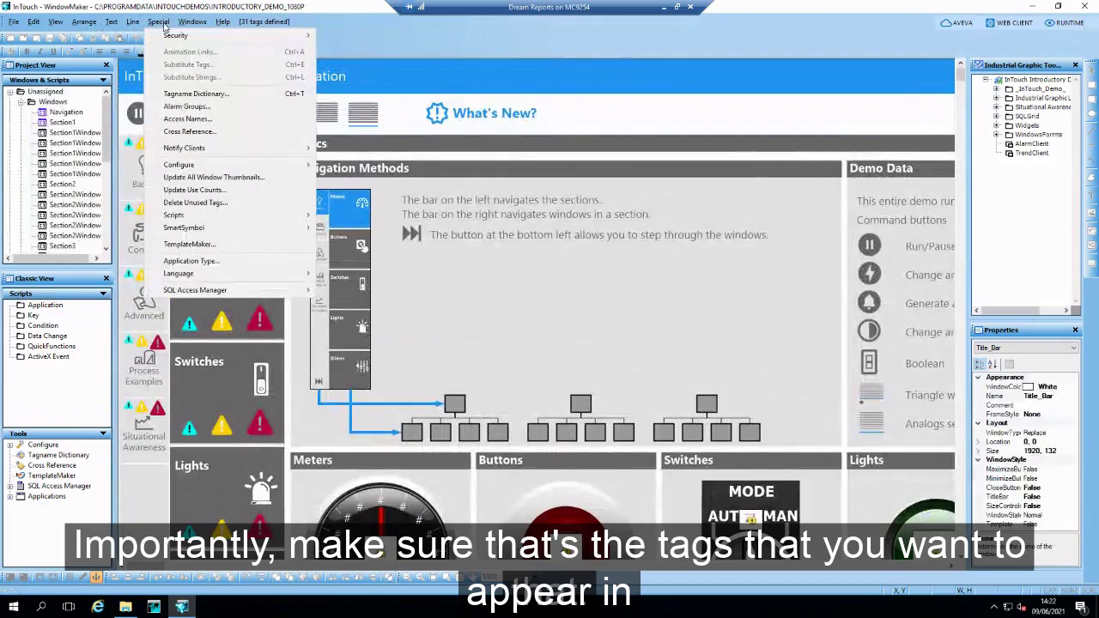
{"action": "left_click", "coordinate": [192, 93]}
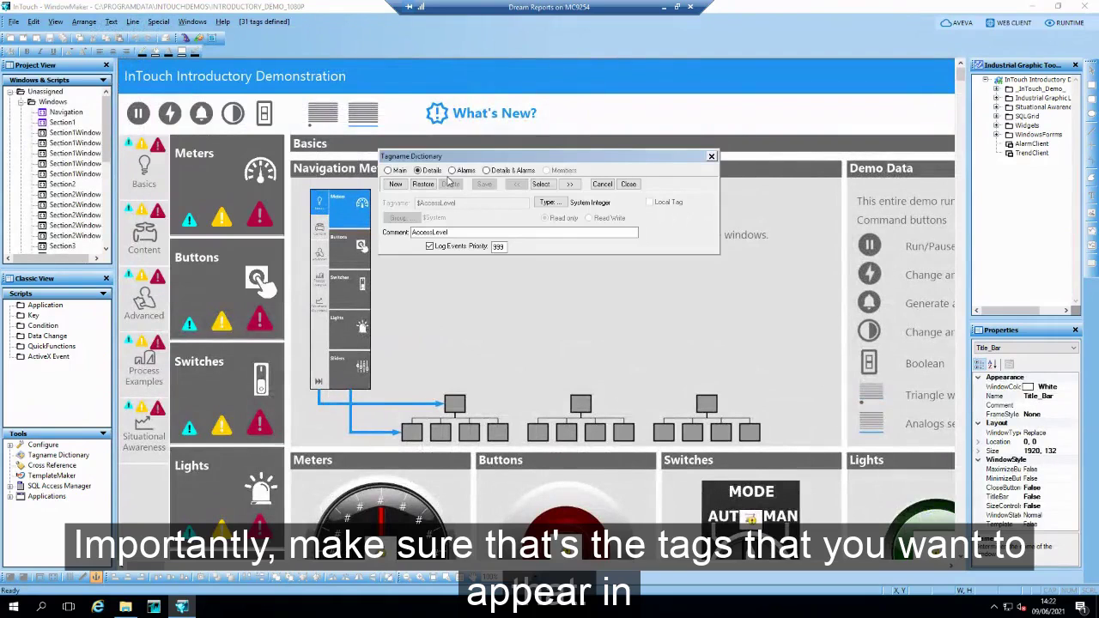
{"action": "left_click", "coordinate": [541, 187]}
{"action": "scroll", "coordinate": [455, 274], "scroll_direction": "down", "scroll_amount": 1}
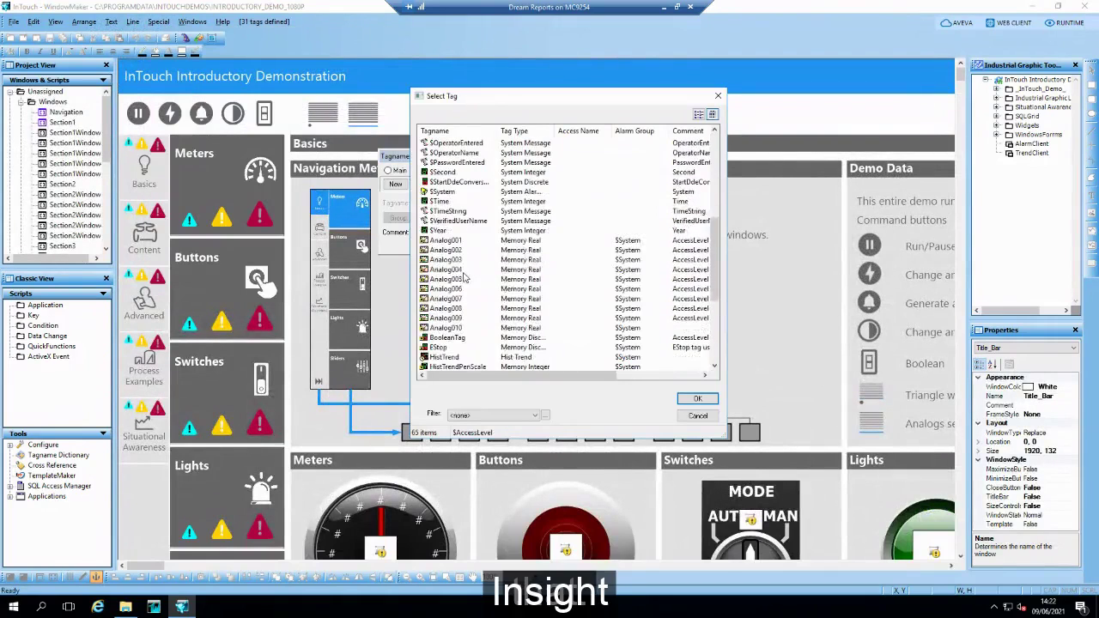
{"action": "double_click", "coordinate": [453, 278]}
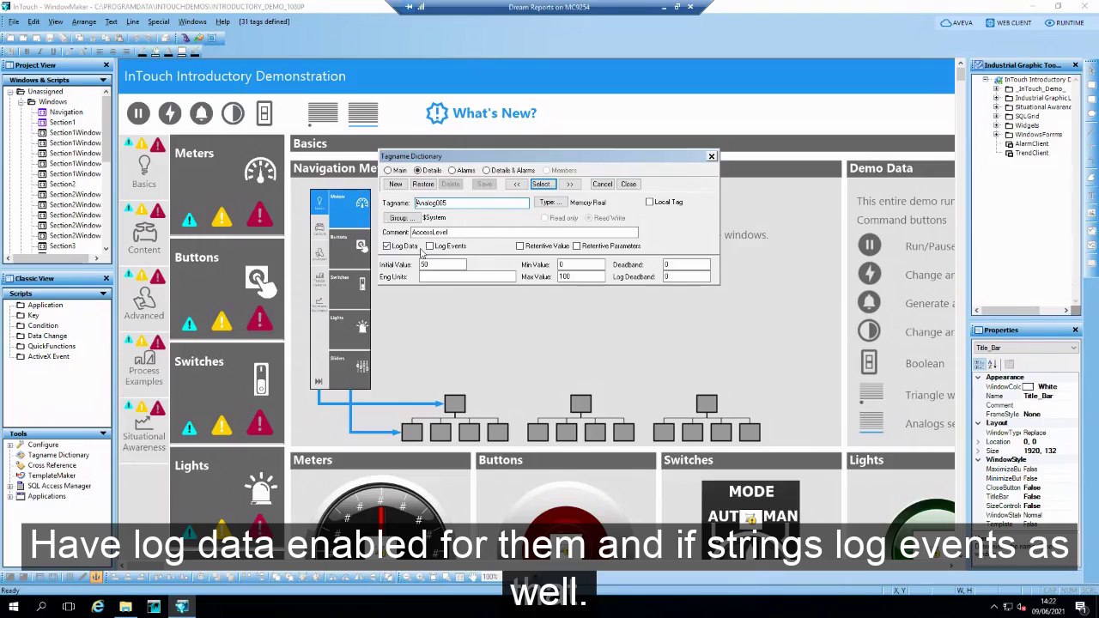
{"action": "left_click", "coordinate": [711, 156]}
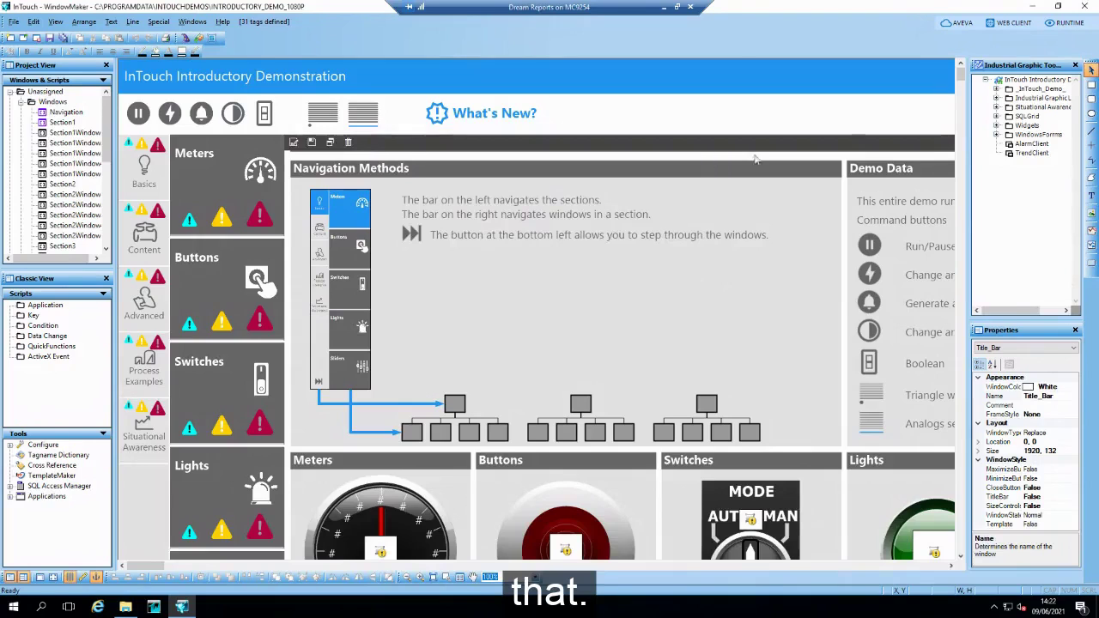
{"action": "left_click", "coordinate": [1069, 24]}
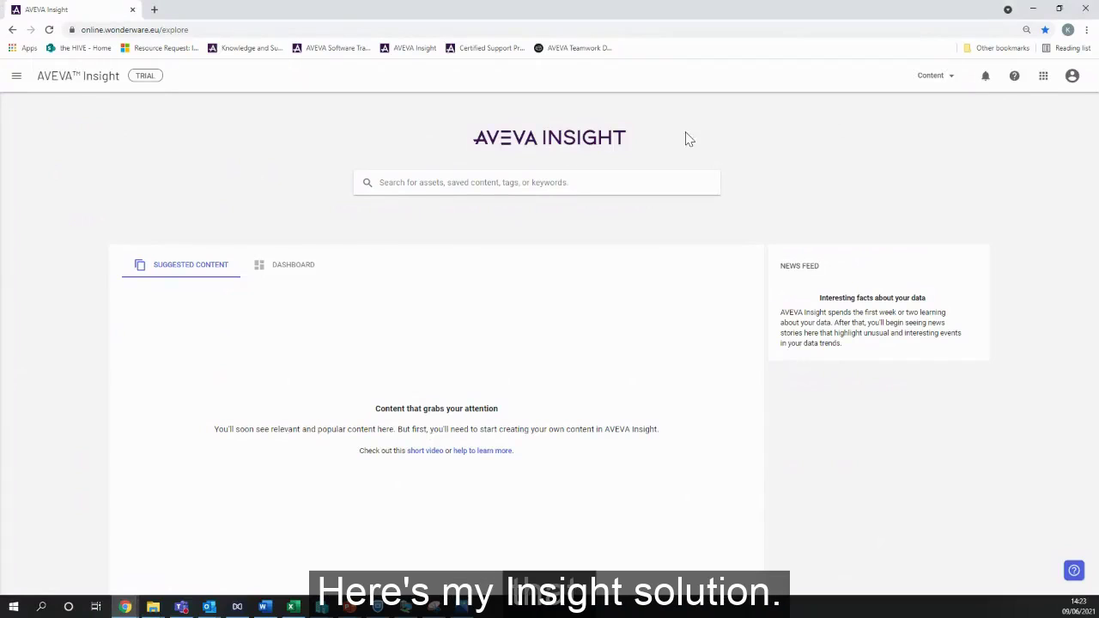
{"action": "left_click", "coordinate": [1043, 76]}
{"action": "left_click", "coordinate": [1014, 136]}
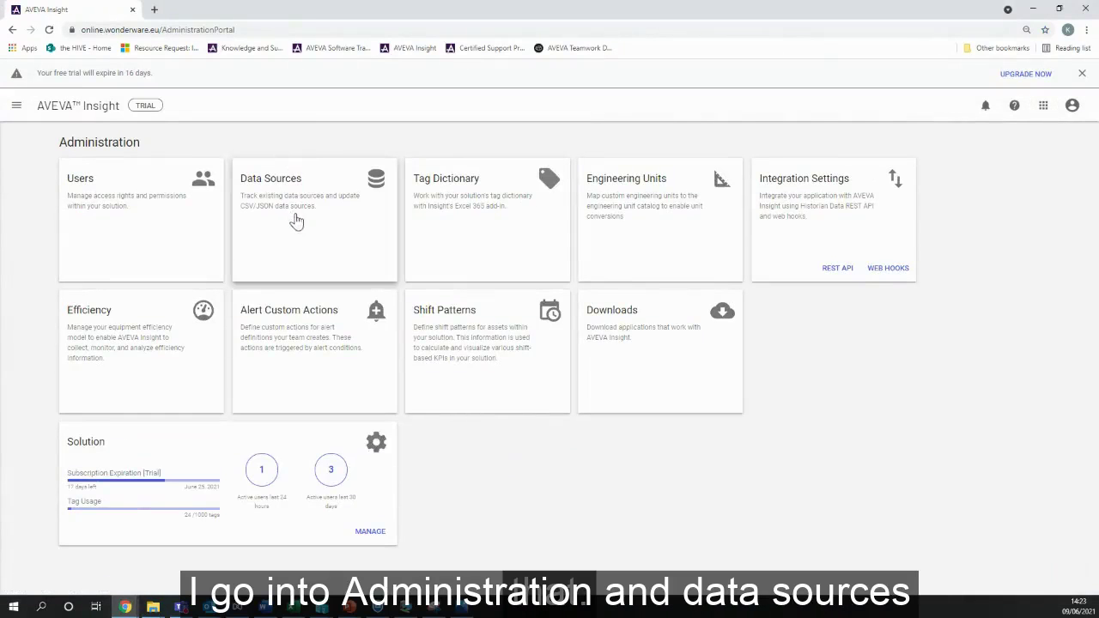
{"action": "left_click", "coordinate": [310, 243]}
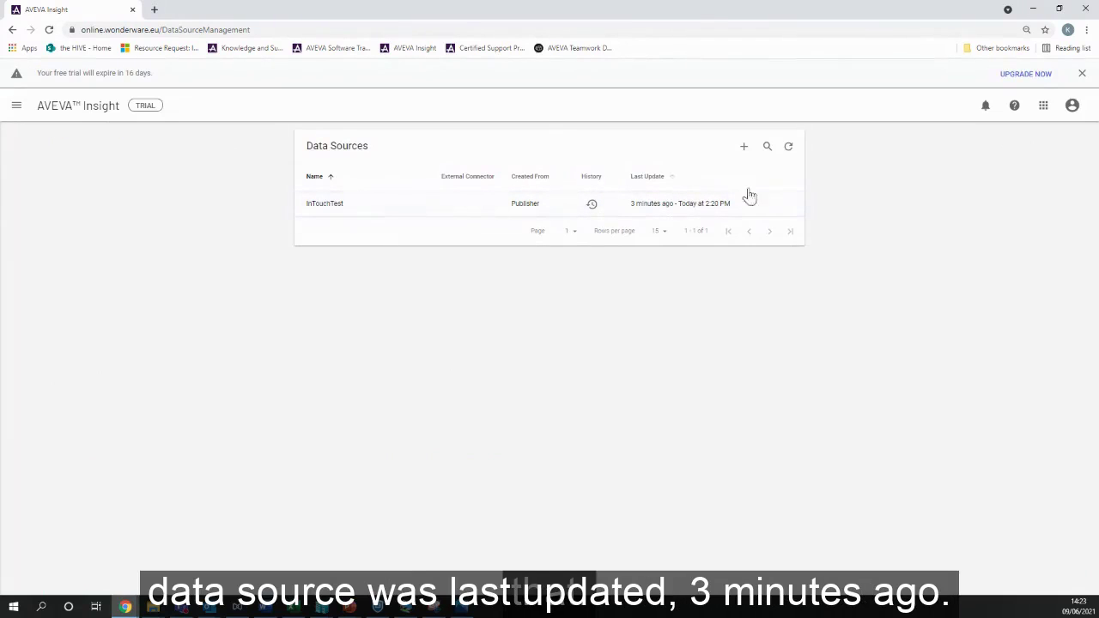
{"action": "left_click", "coordinate": [787, 156]}
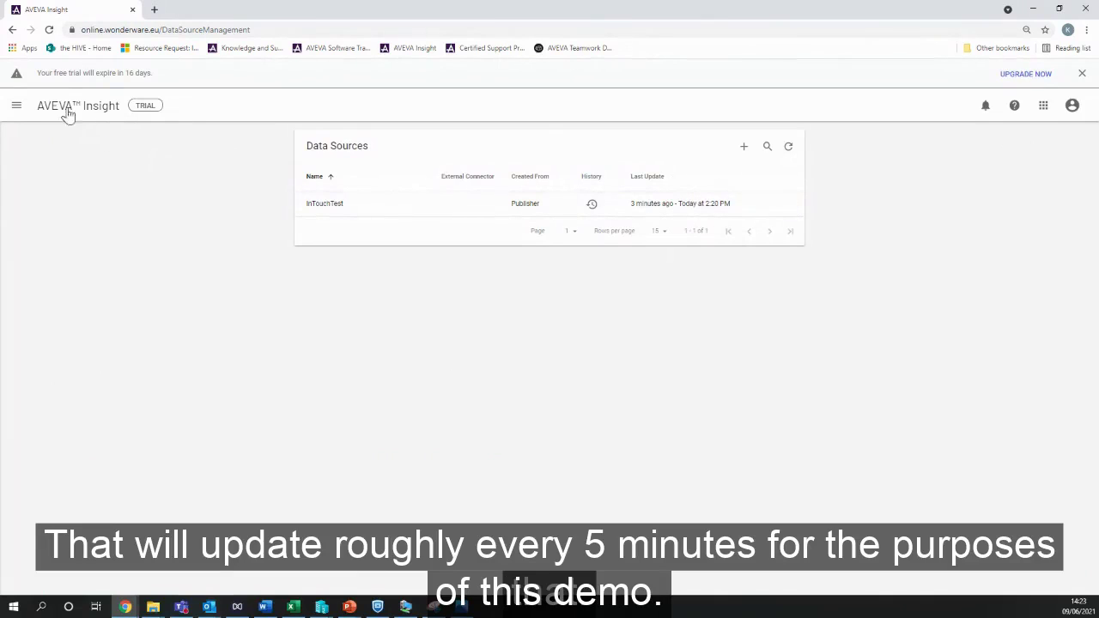
{"action": "left_click", "coordinate": [17, 104]}
{"action": "left_click", "coordinate": [60, 147]}
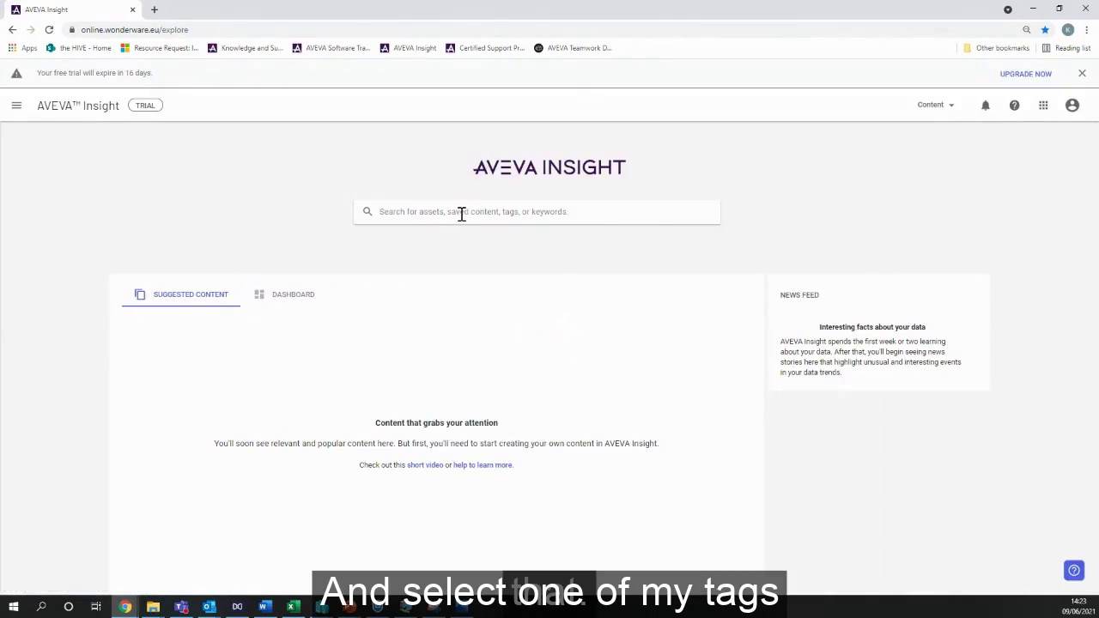
Search 'analog', open Analog001 and show it as a Line Chart trend, panning the time axis
{"action": "left_click", "coordinate": [461, 214]}
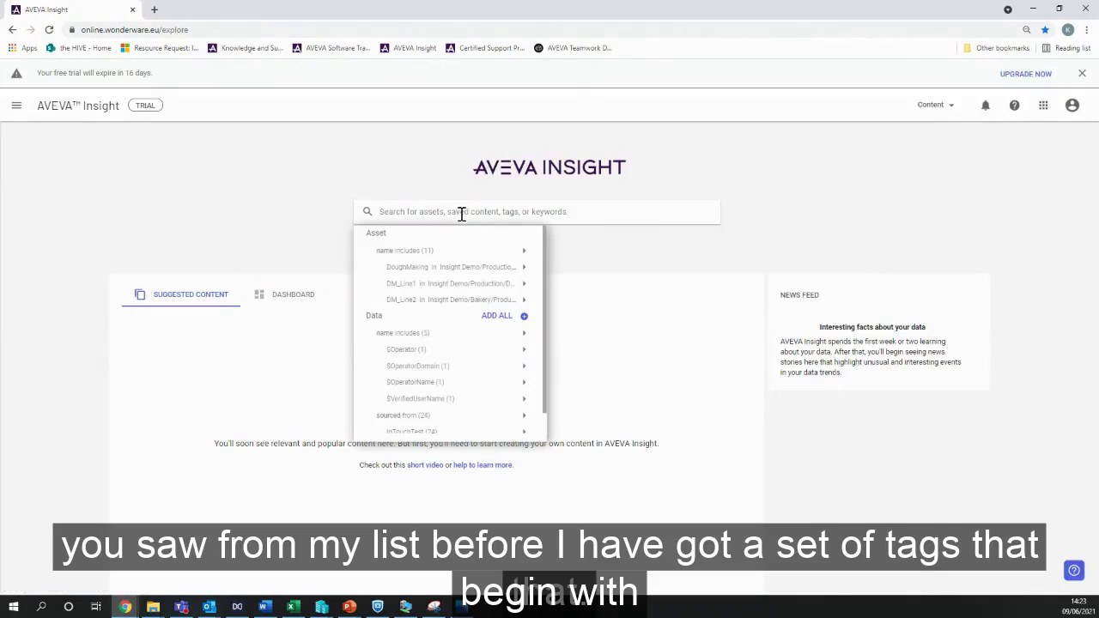
{"action": "type", "text": "analog"}
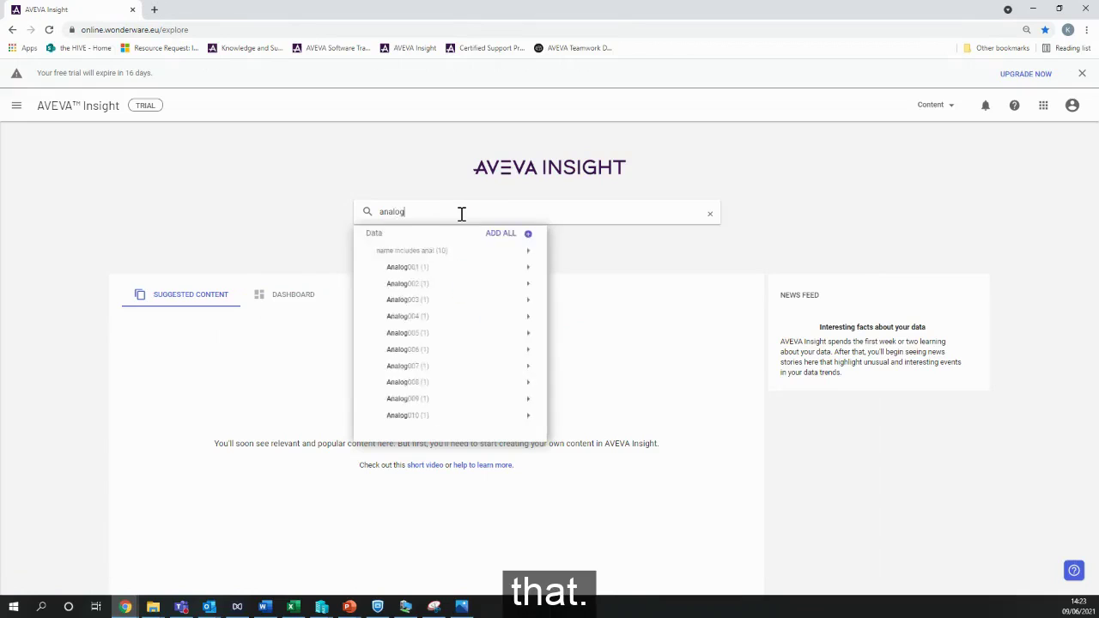
{"action": "left_click", "coordinate": [404, 270]}
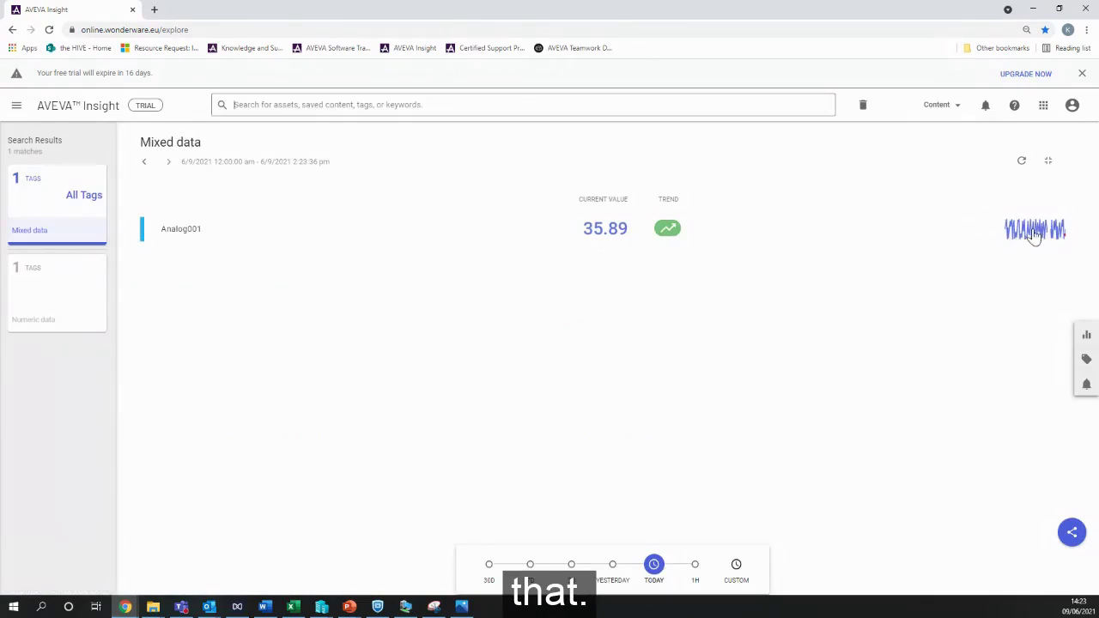
{"action": "left_click", "coordinate": [1087, 335]}
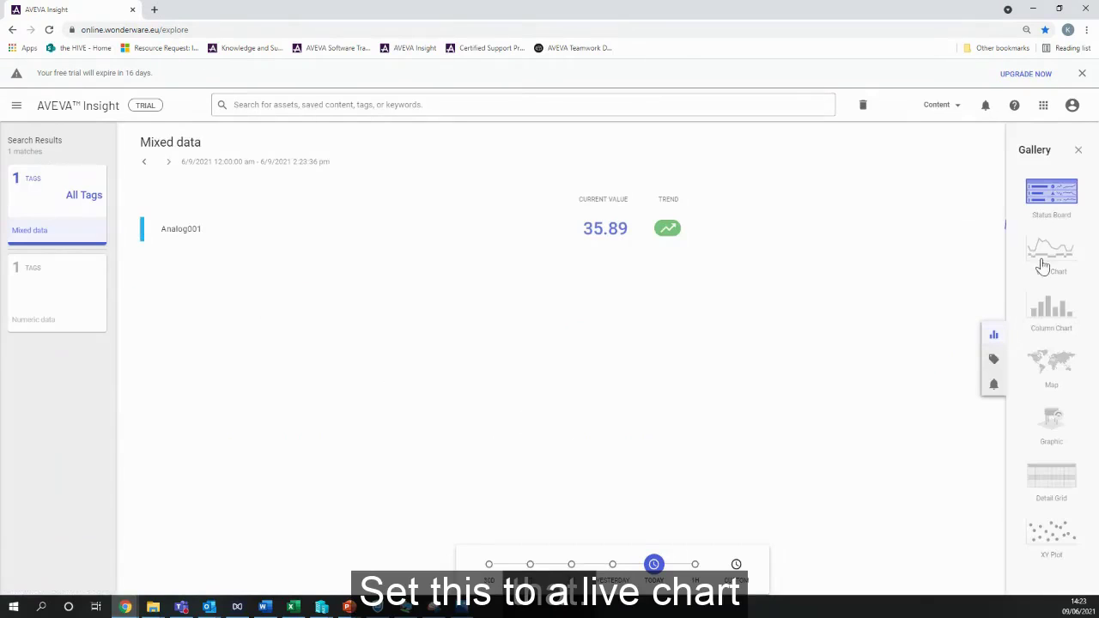
{"action": "left_click", "coordinate": [1041, 262]}
{"action": "left_click_drag", "start_coordinate": [944, 343], "coordinate": [805, 346]}
{"action": "scroll", "coordinate": [805, 346], "scroll_direction": "up", "scroll_amount": 5}
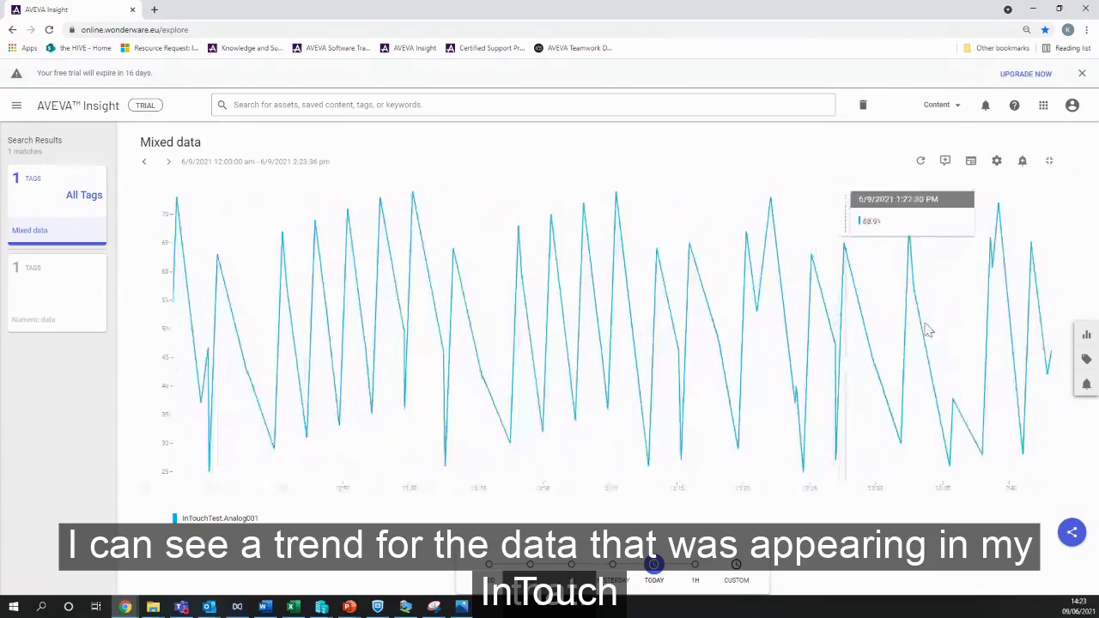